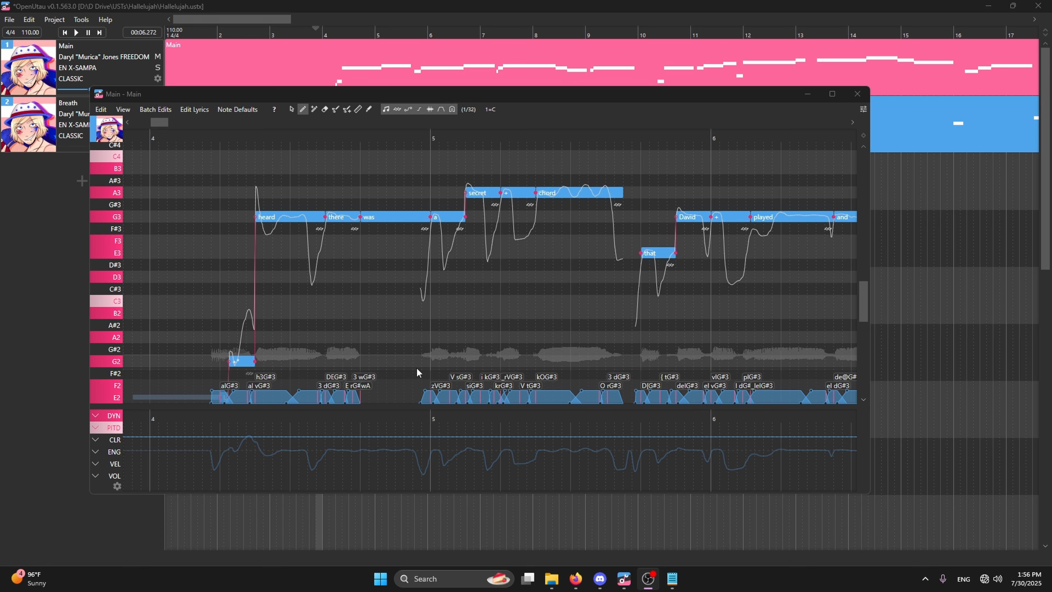
# Review the Main part's notes between bars 4 and 10, and change the Main track's singer to the classic voicebank Cherilee ENG.
pyautogui.moveTo(154, 126); pyautogui.dragTo(188, 127)
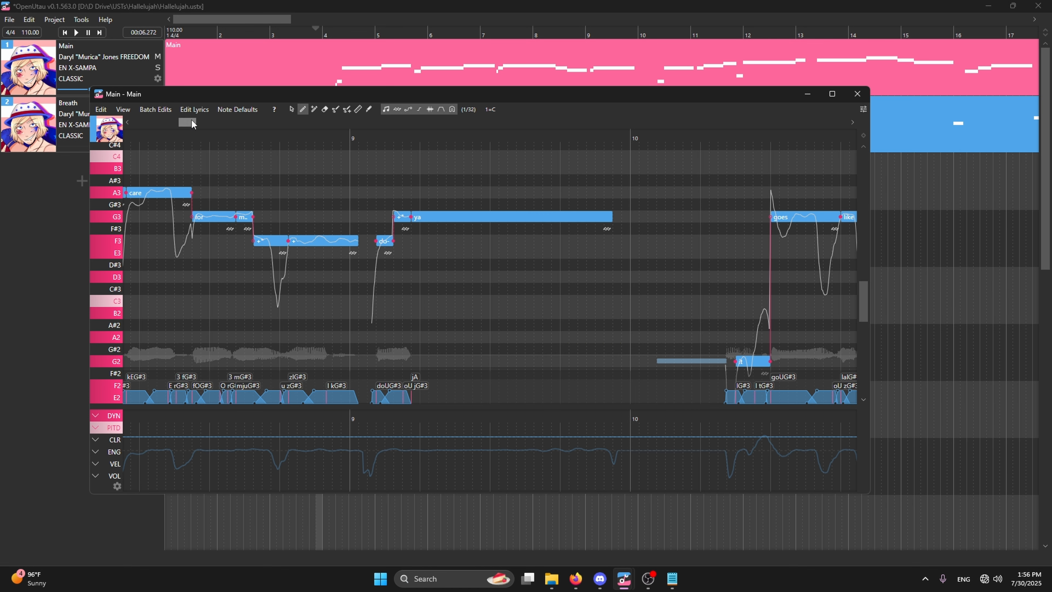
pyautogui.moveTo(191, 122); pyautogui.dragTo(162, 141)
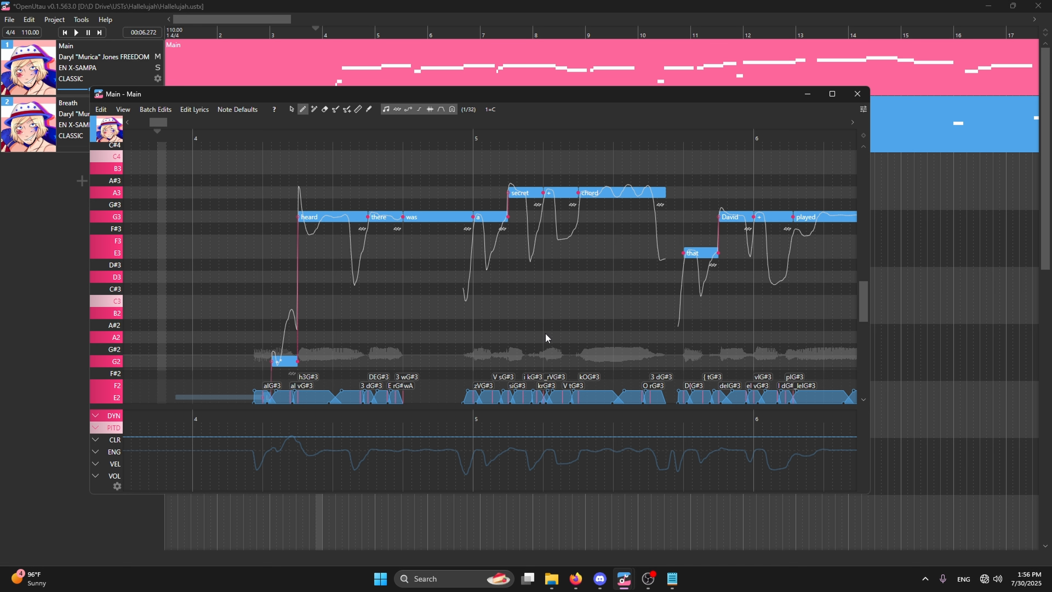
pyautogui.click(27, 176)
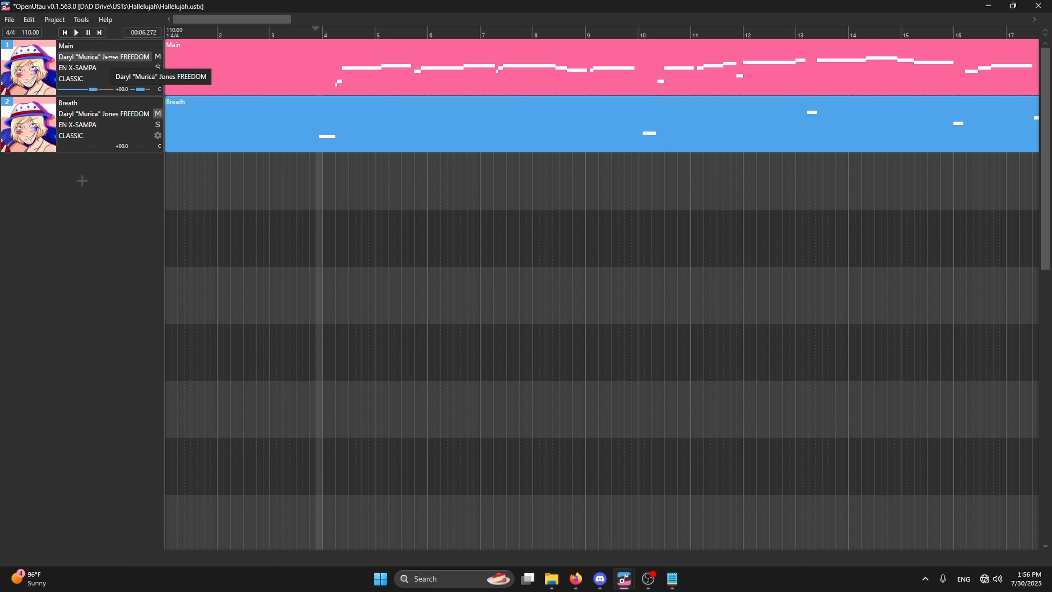
pyautogui.click(108, 57)
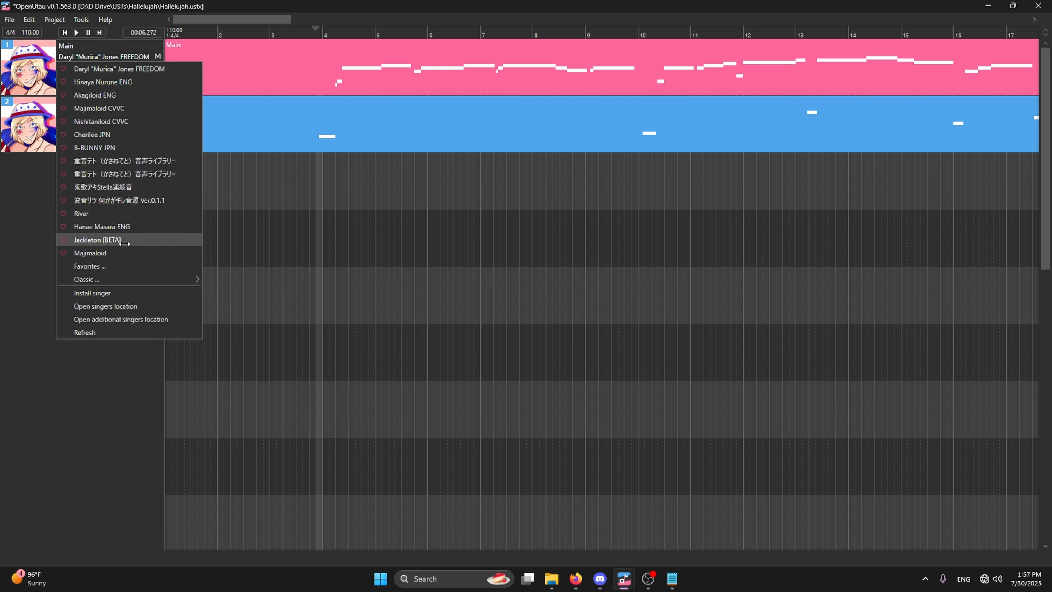
pyautogui.moveTo(124, 279)
pyautogui.click(237, 165)
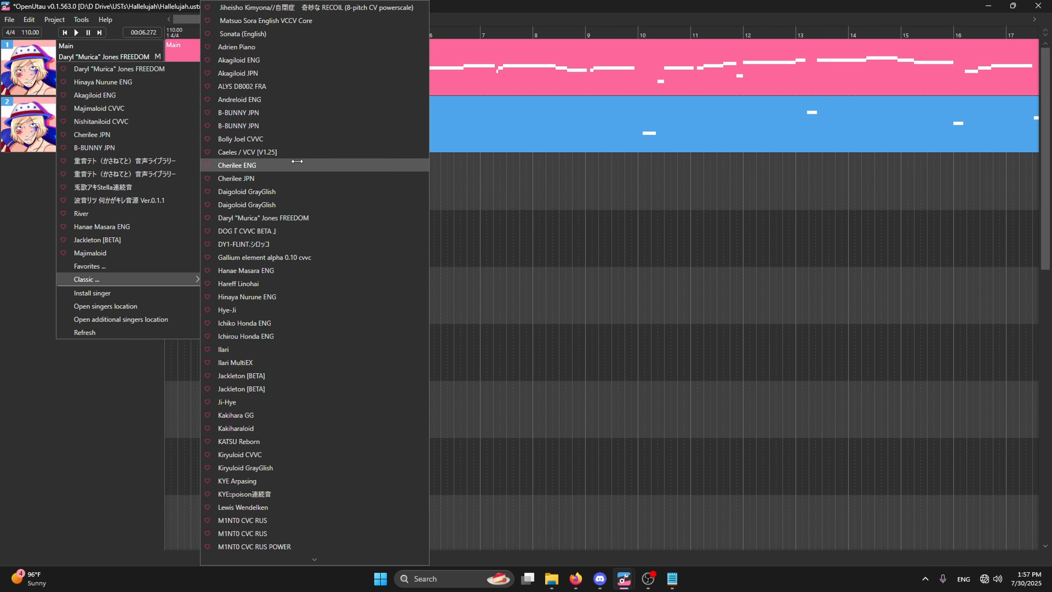
# Set the Breath track's singer to Cherilee ENG and refresh the singer list.
pyautogui.click(97, 128)
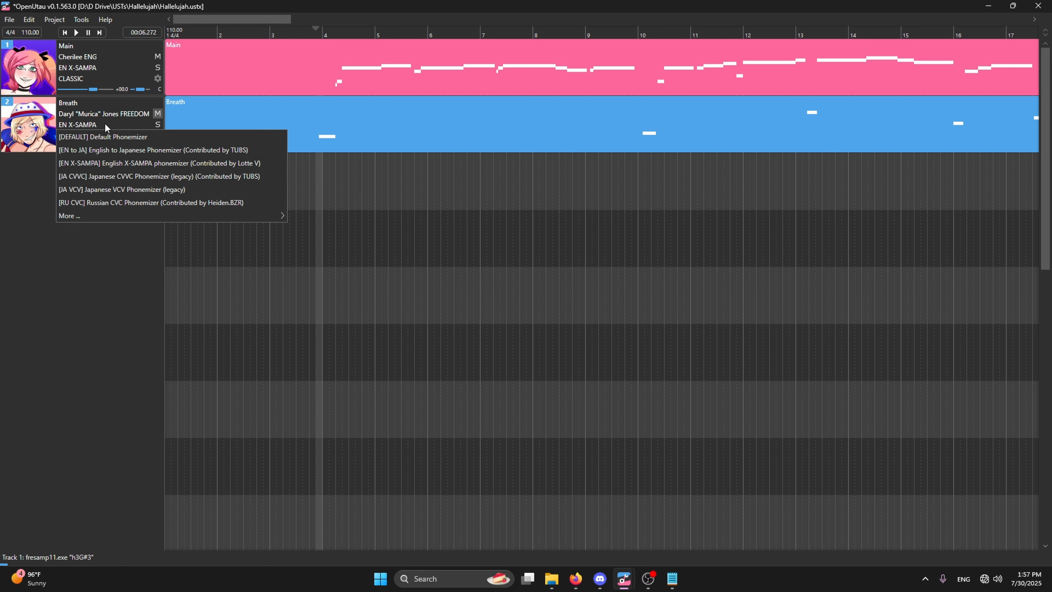
pyautogui.click(112, 116)
pyautogui.click(112, 125)
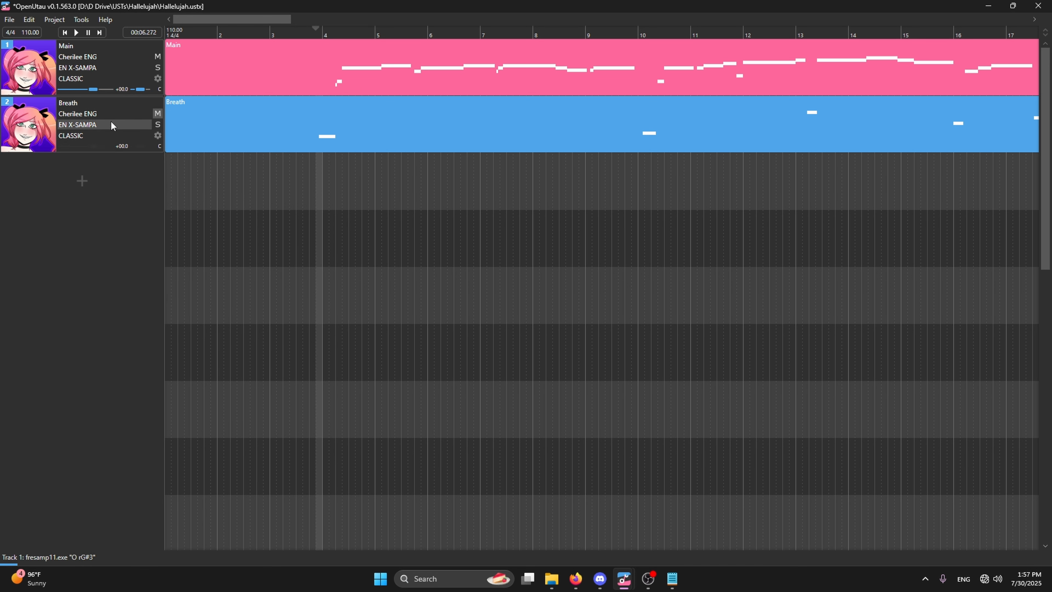
pyautogui.click(83, 114)
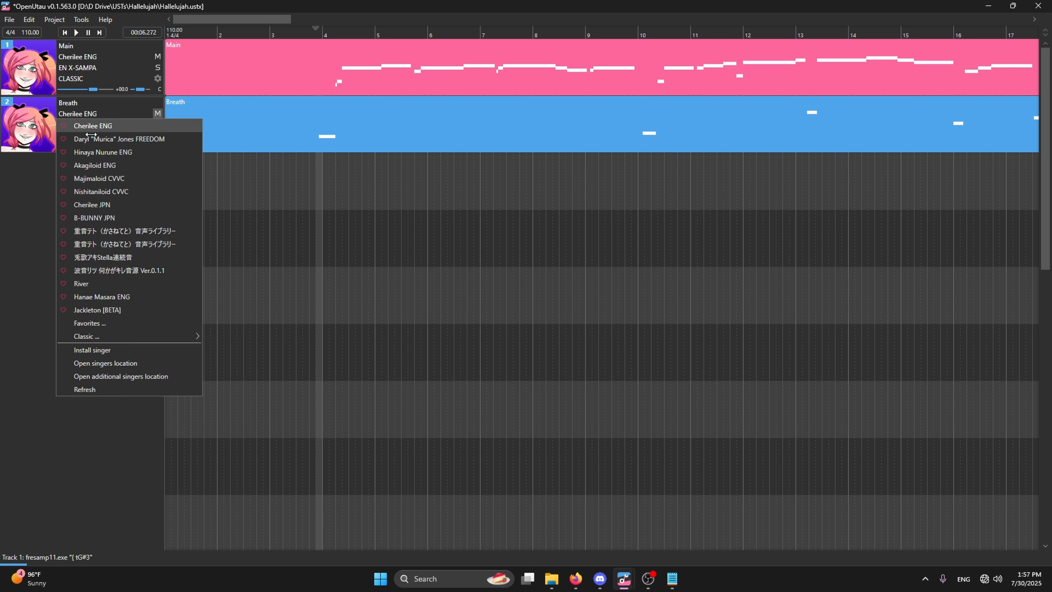
pyautogui.click(118, 389)
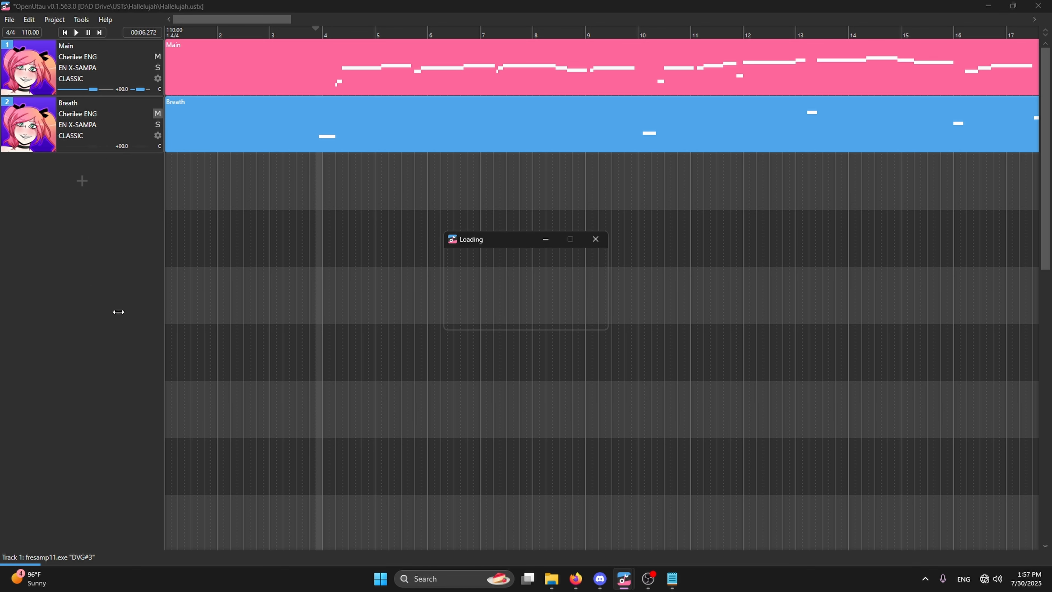
# Switch to Notepad and examine the symbols, entries, replacements and fallbacks sections of the en-xsampa.yaml file.
pyautogui.click(672, 579)
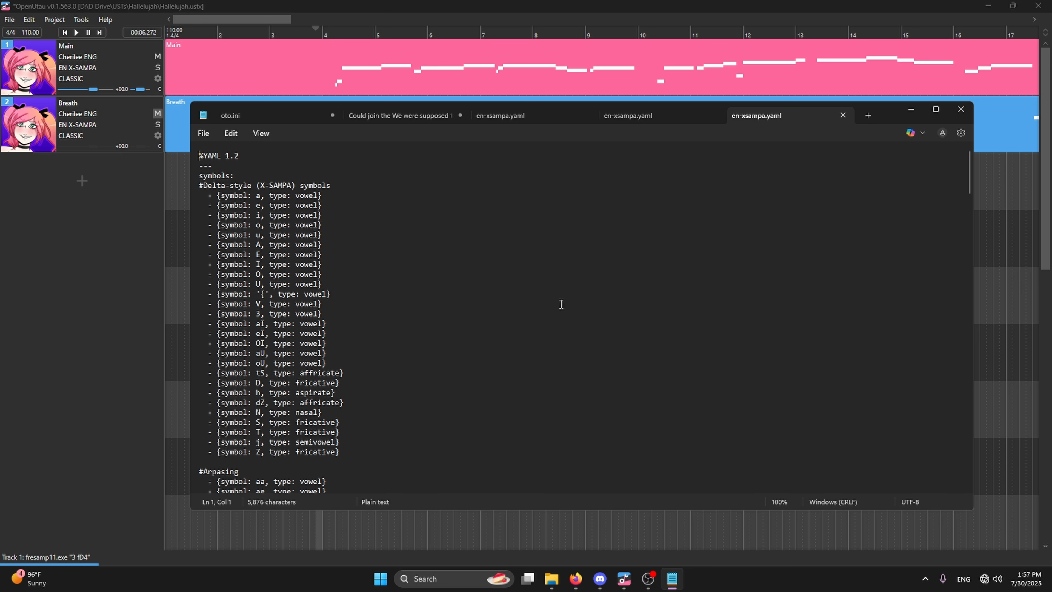
pyautogui.scroll(-20, 380, 312)
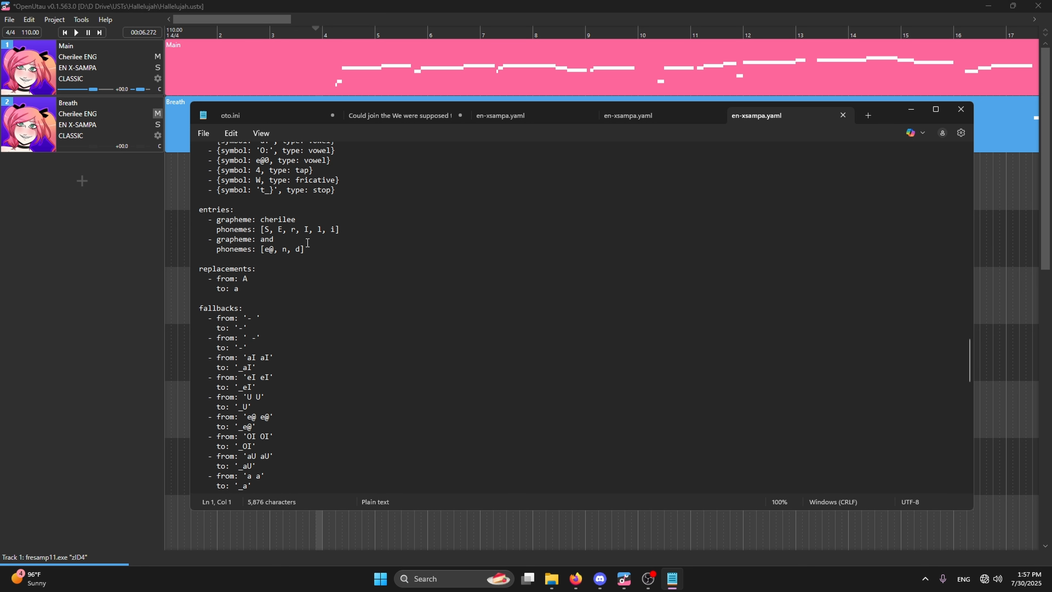
pyautogui.scroll(-6, 309, 249)
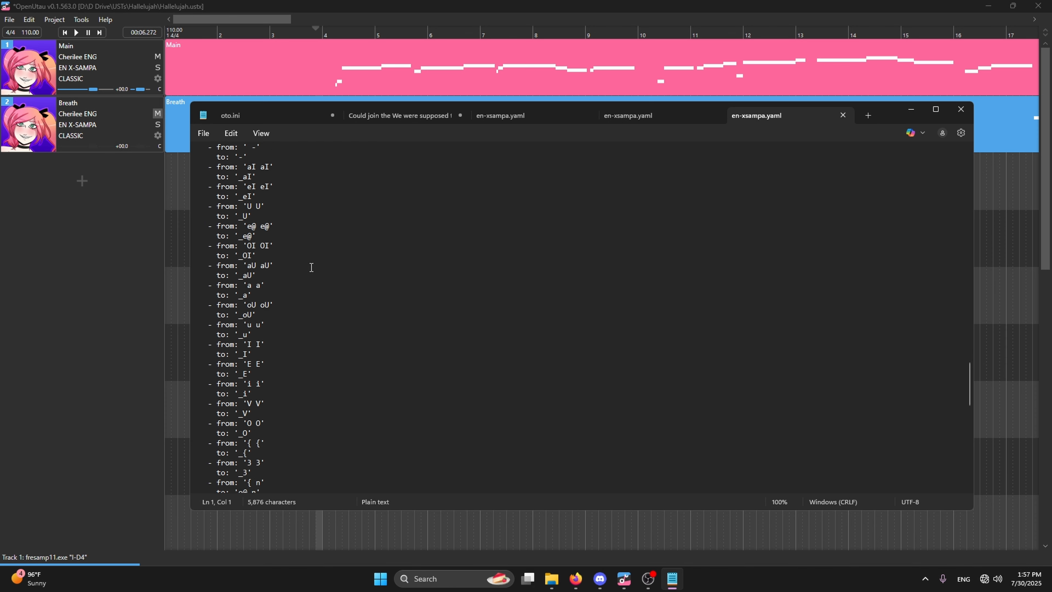
pyautogui.scroll(-10, 311, 267)
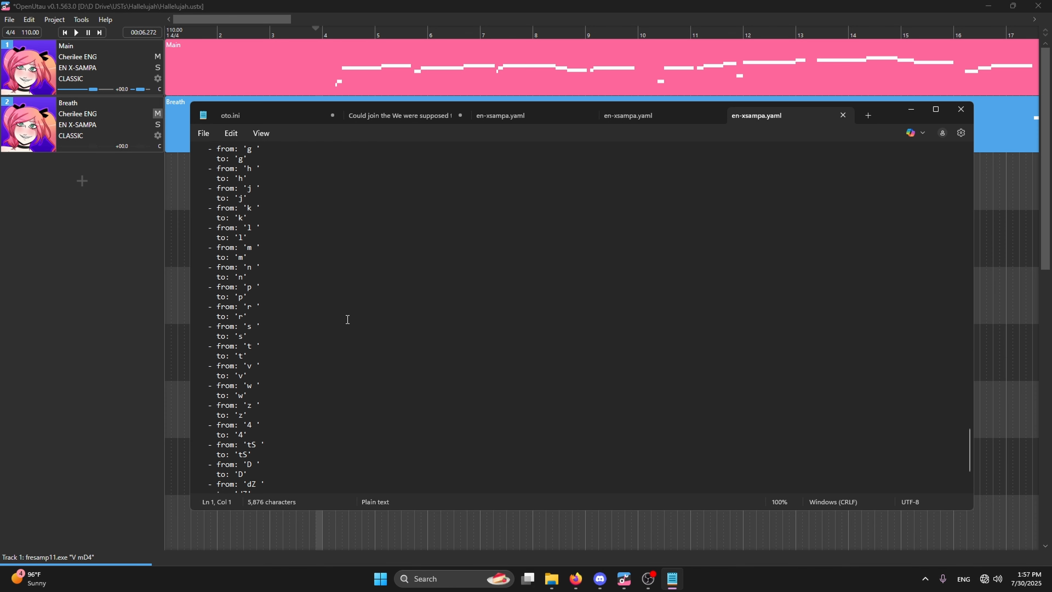
pyautogui.scroll(12, 347, 320)
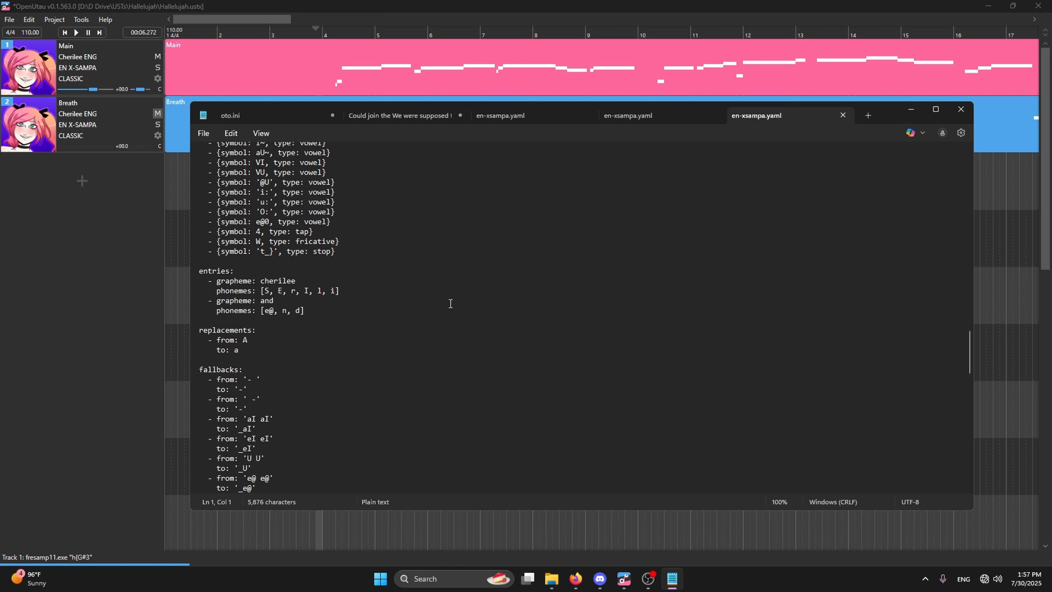
pyautogui.scroll(-3, 451, 303)
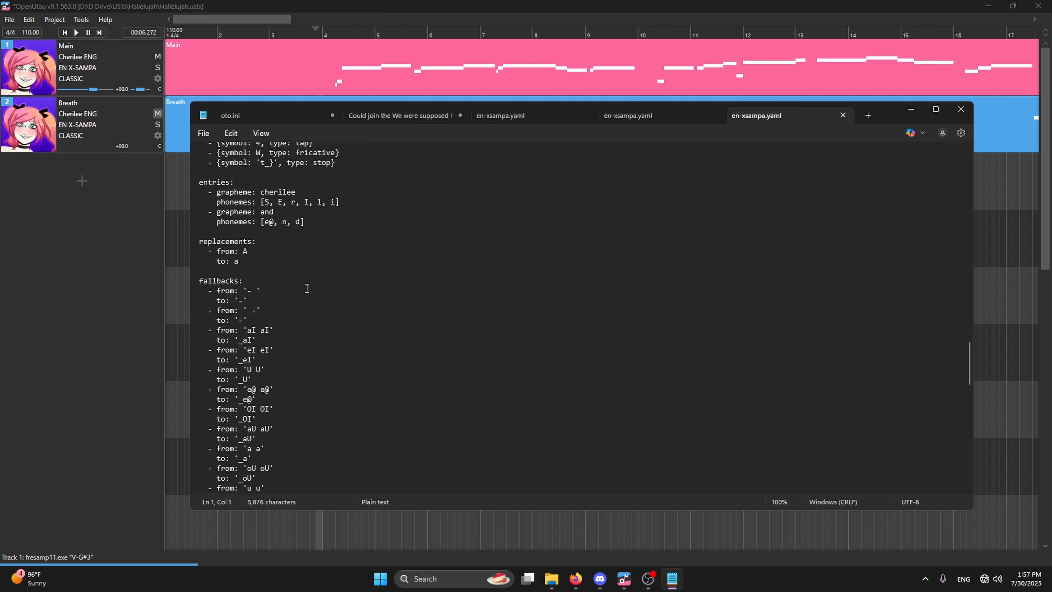
pyautogui.scroll(-15, 285, 249)
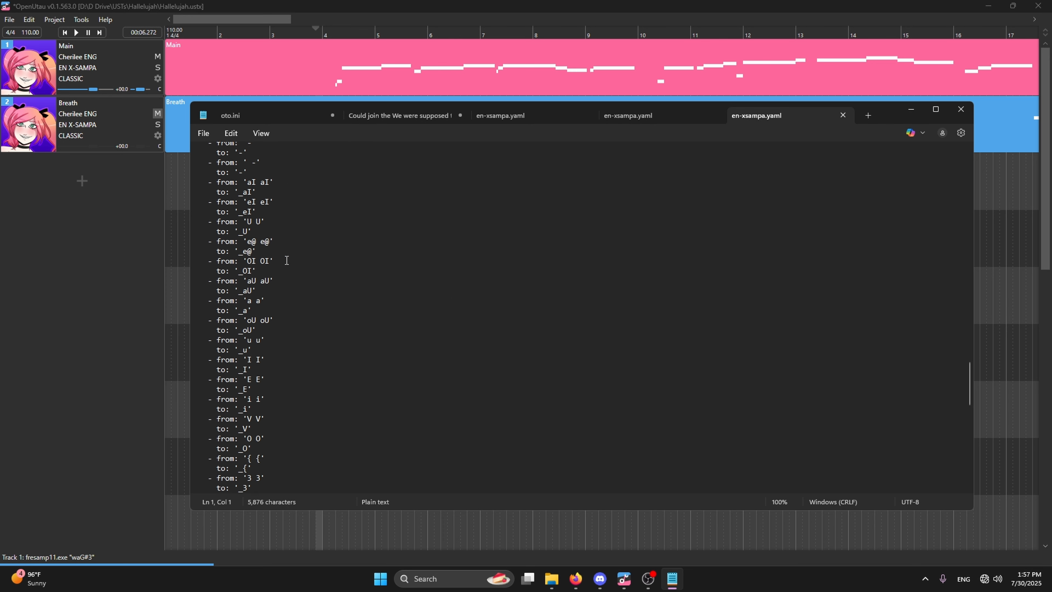
pyautogui.scroll(-4, 281, 266)
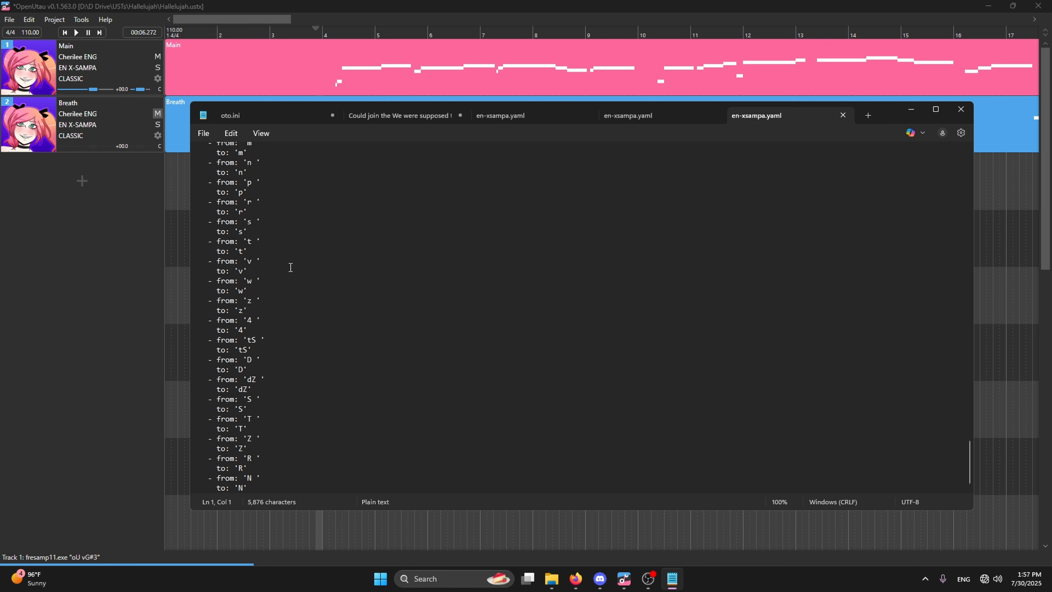
pyautogui.scroll(20, 290, 267)
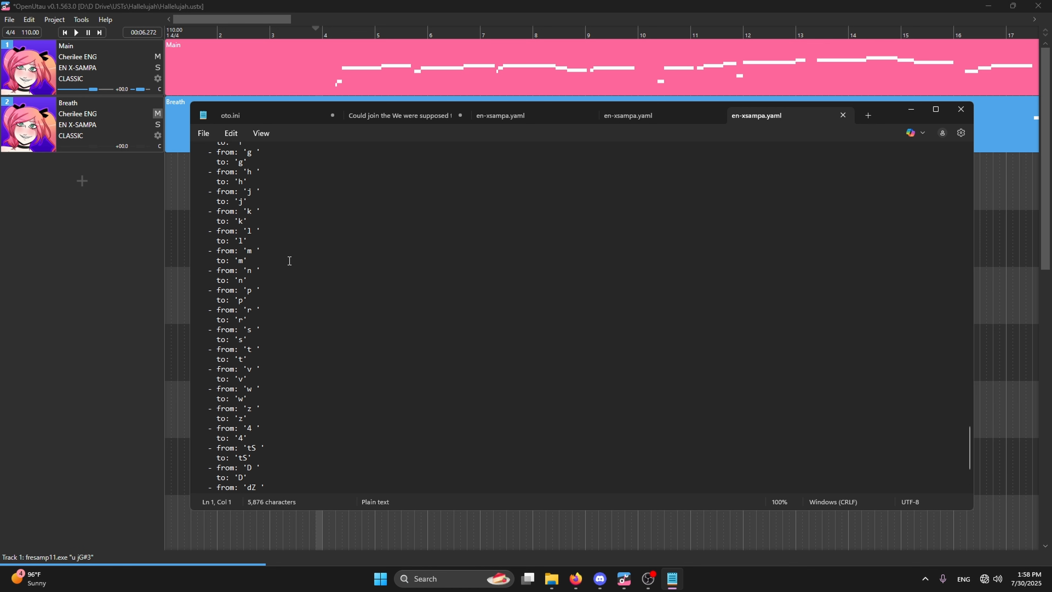
pyautogui.scroll(8, 306, 343)
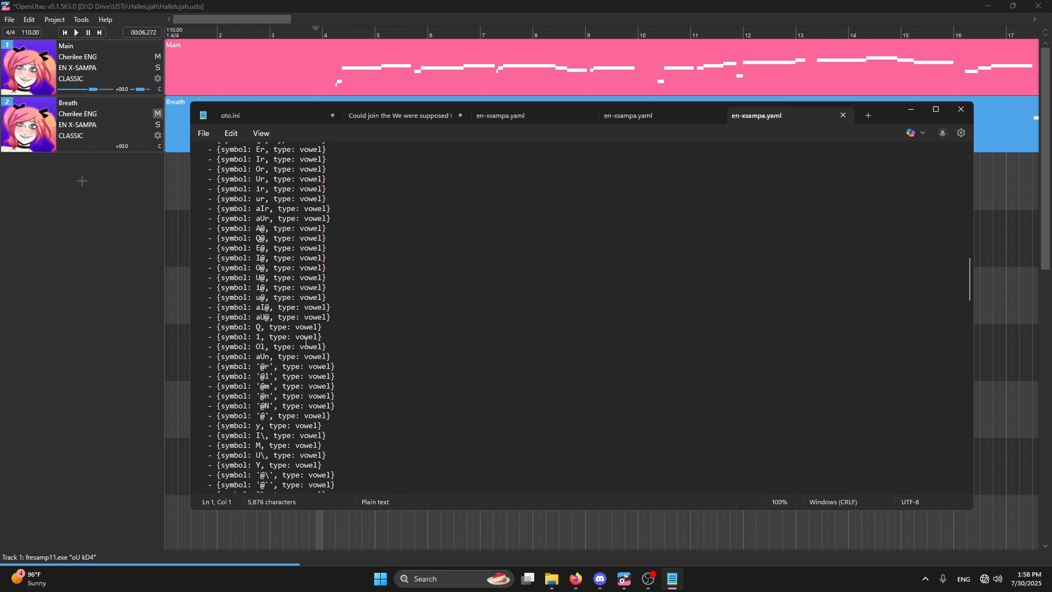
pyautogui.scroll(-18, 306, 335)
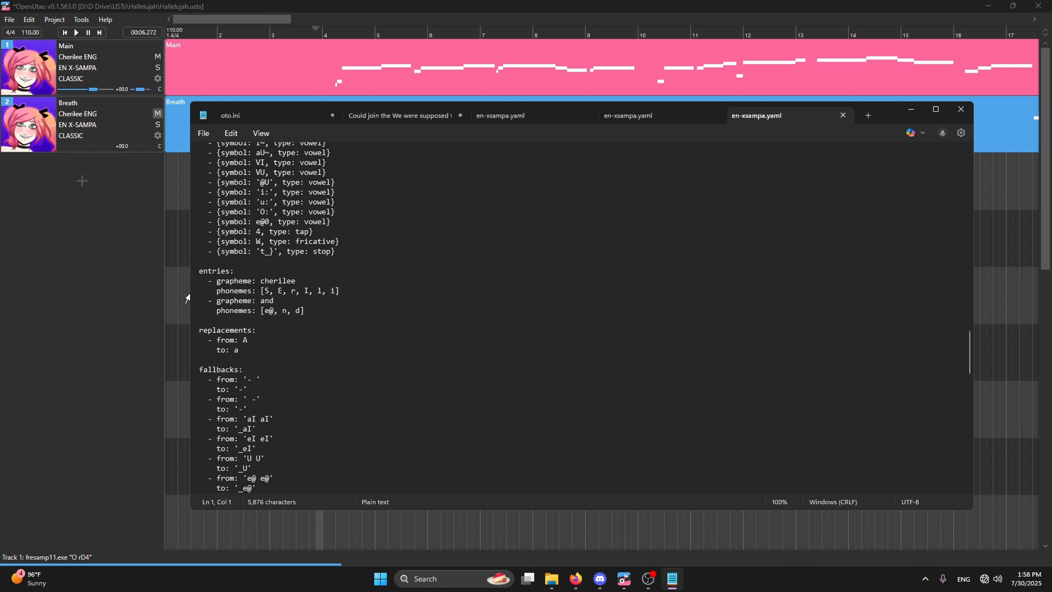
pyautogui.scroll(15, 360, 307)
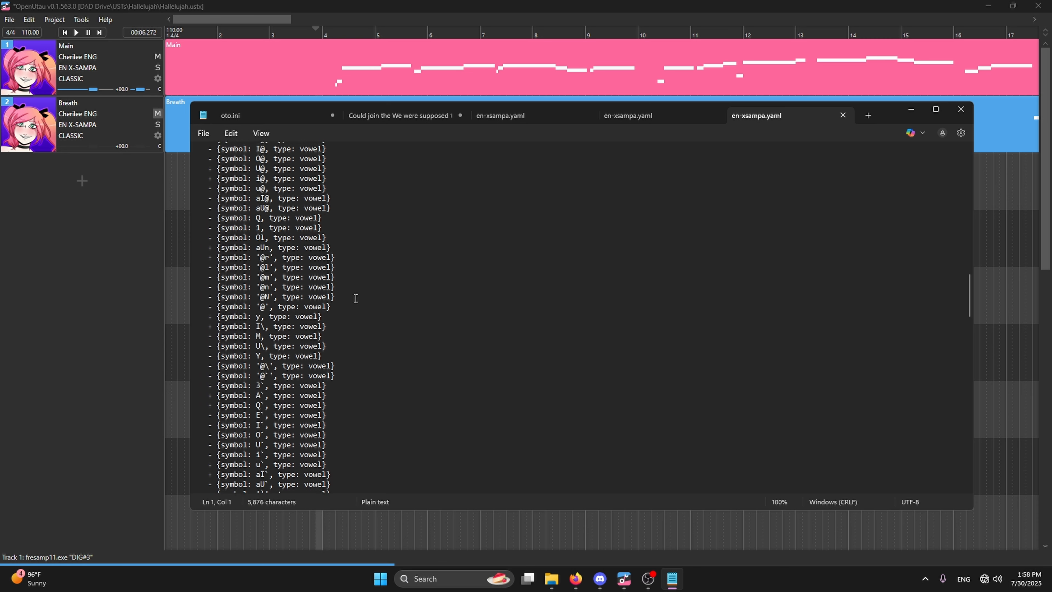
pyautogui.scroll(-12, 361, 290)
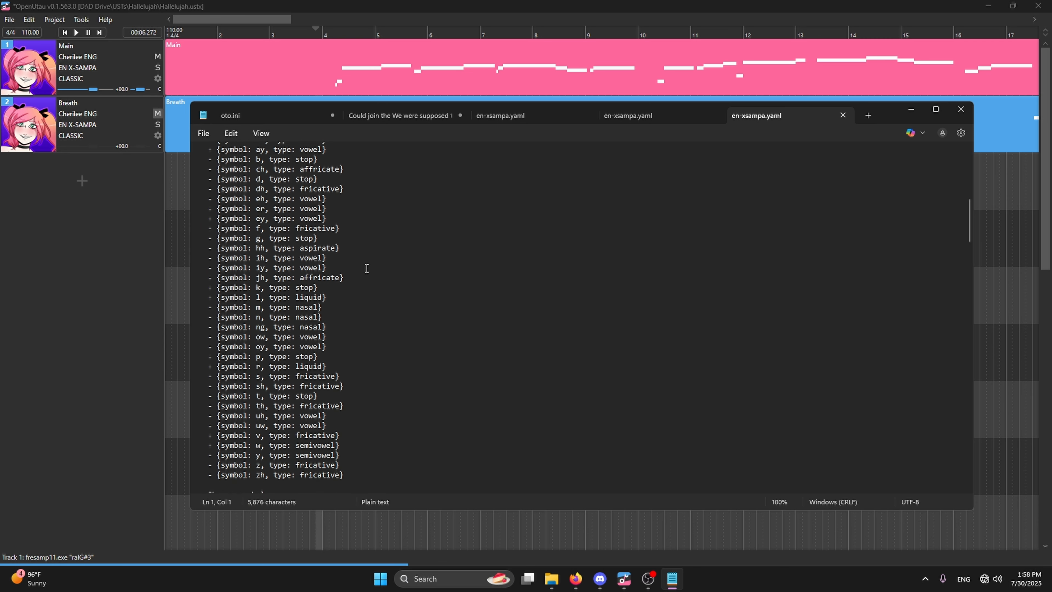
pyautogui.scroll(-20, 369, 255)
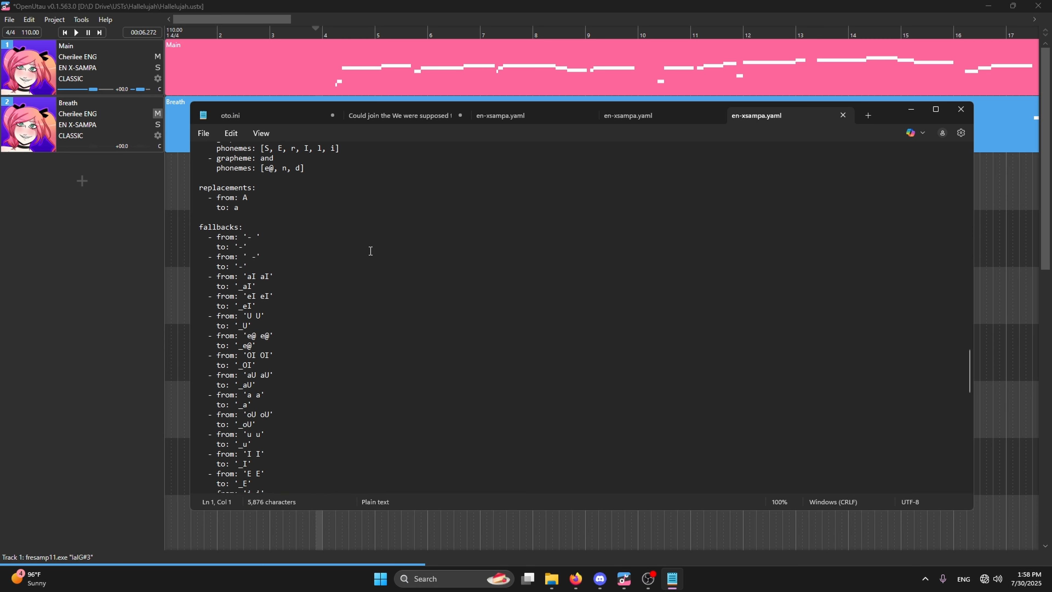
pyautogui.scroll(-6, 371, 250)
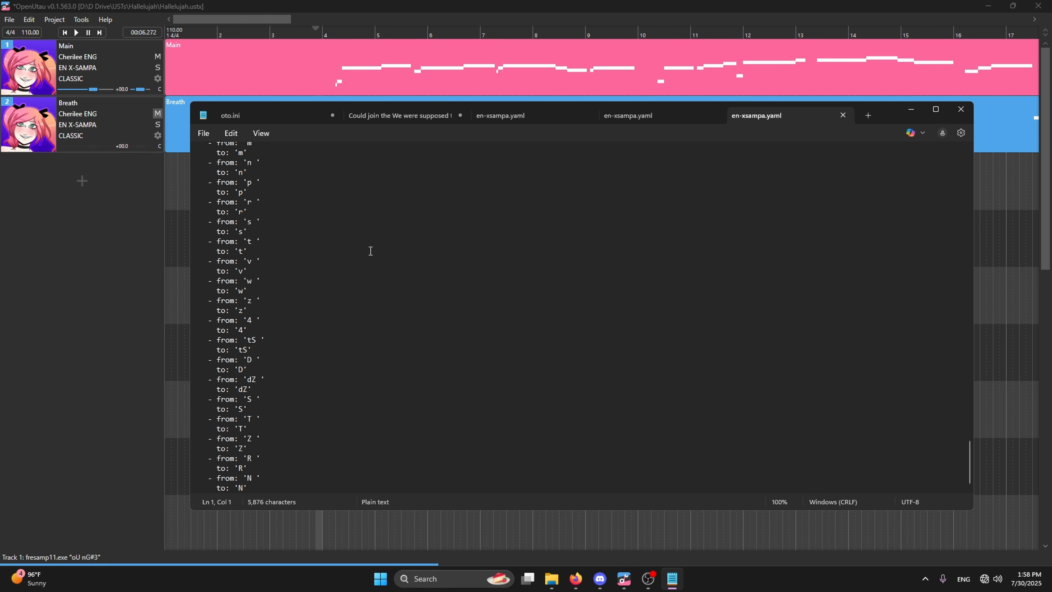
# Switch back to OpenUtau and inspect the Main part's notes and generated phonemes from bar 4 to bar 11 in the piano roll.
pyautogui.click(355, 18)
pyautogui.doubleClick(382, 81)
pyautogui.scroll(-2, 340, 216)
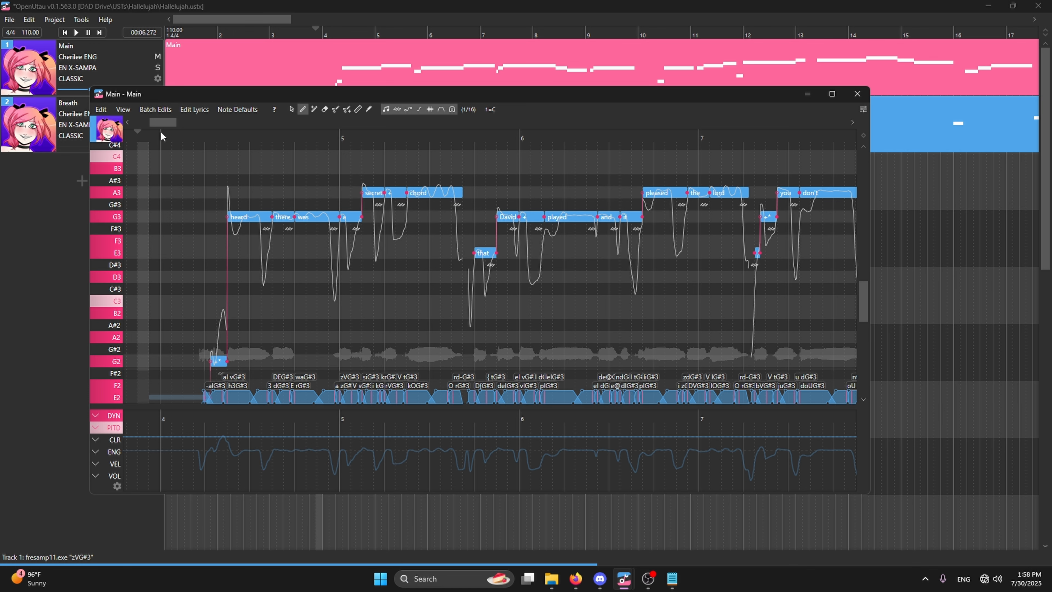
pyautogui.moveTo(163, 120); pyautogui.dragTo(186, 120)
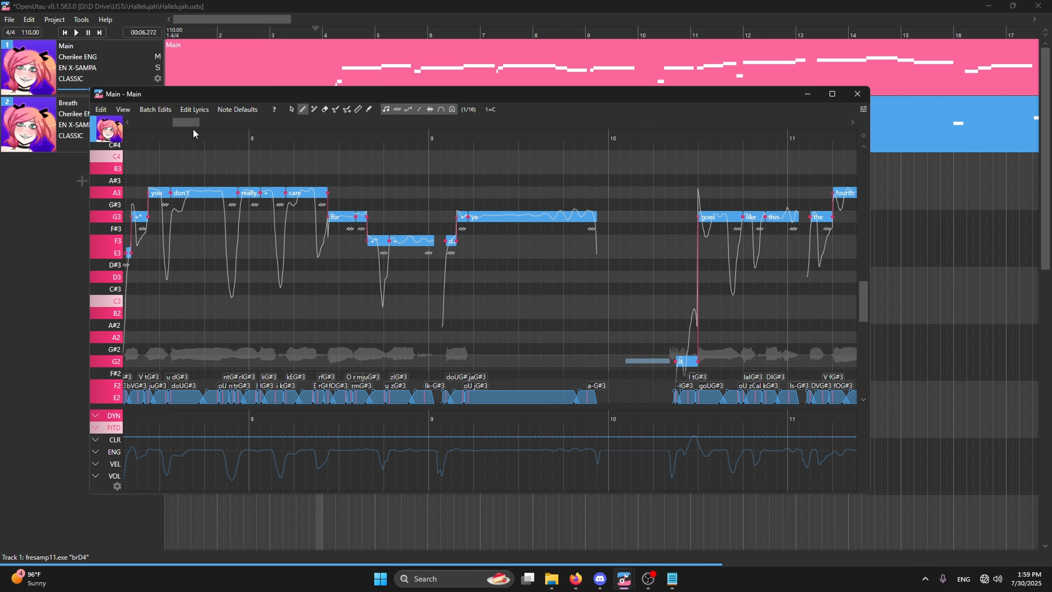
pyautogui.moveTo(191, 122); pyautogui.dragTo(169, 132)
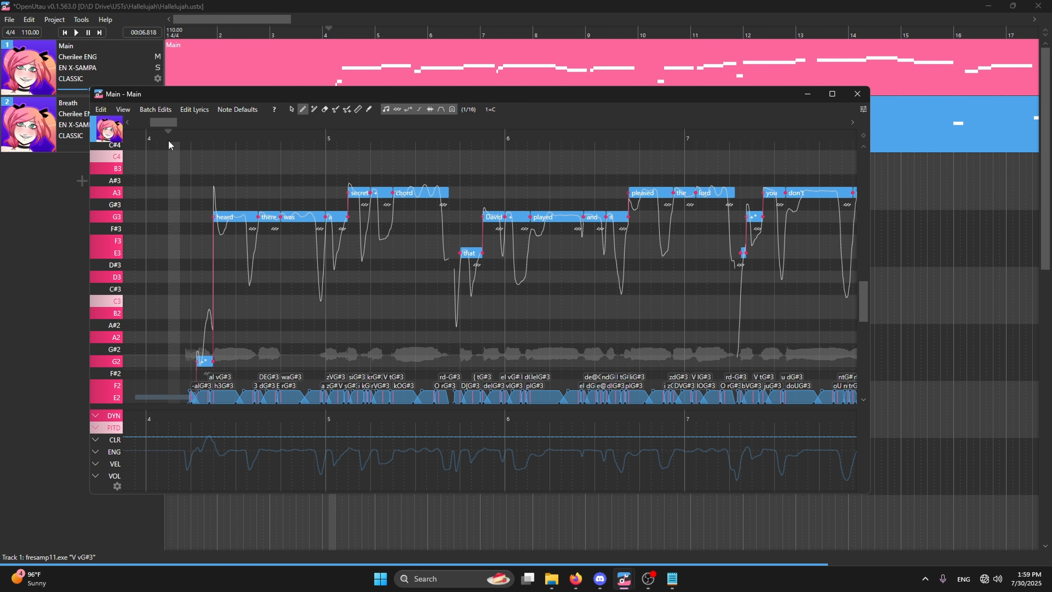
pyautogui.click(206, 21)
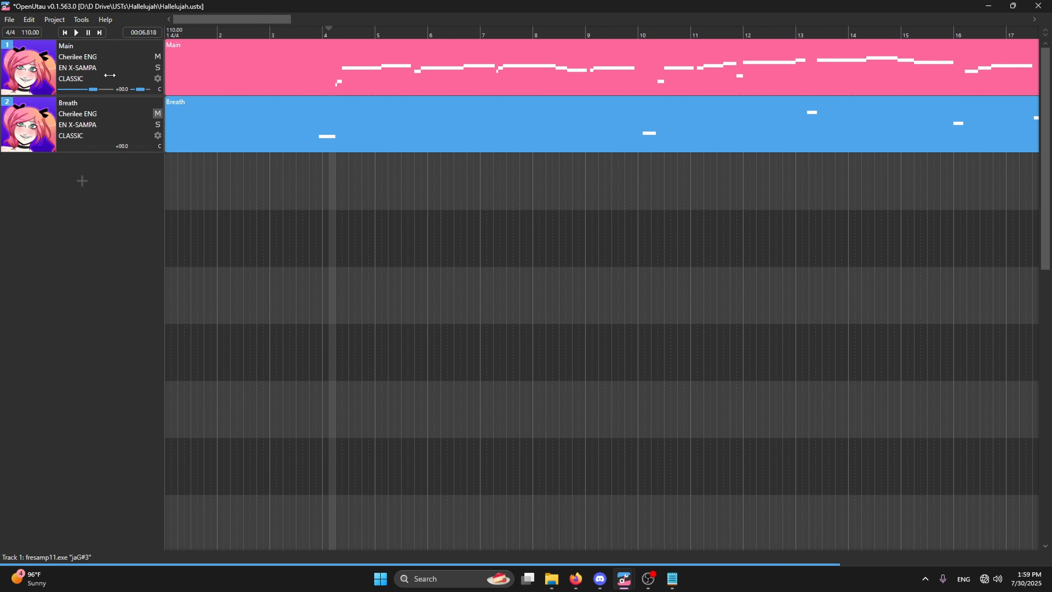
# Switch to File Explorer and look through the Ichiko Honda CVVC English folder in Voicebanks for its en-xsampa.yaml file.
pyautogui.click(551, 578)
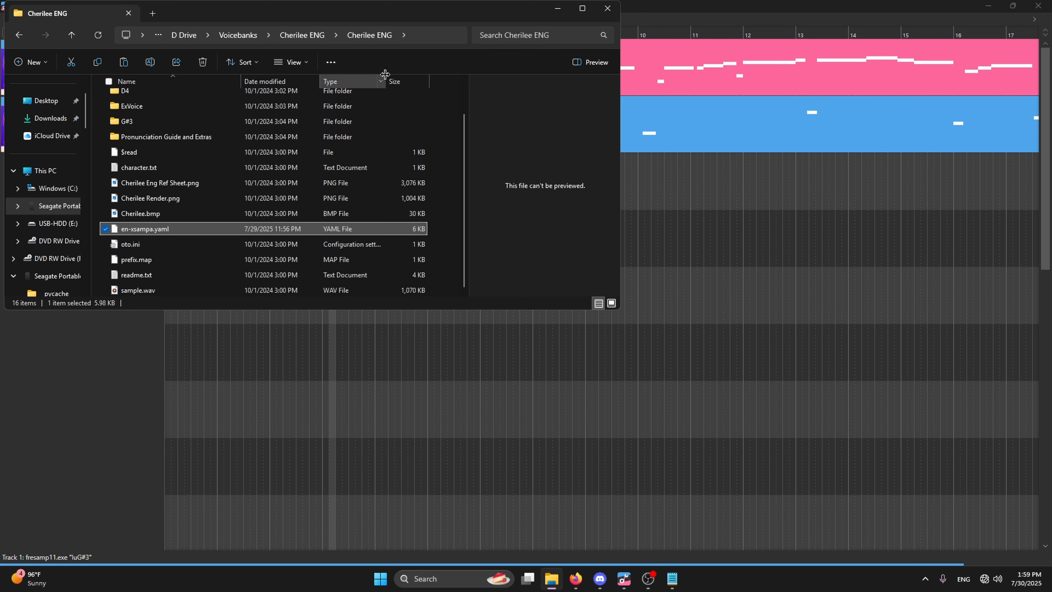
pyautogui.click(302, 35)
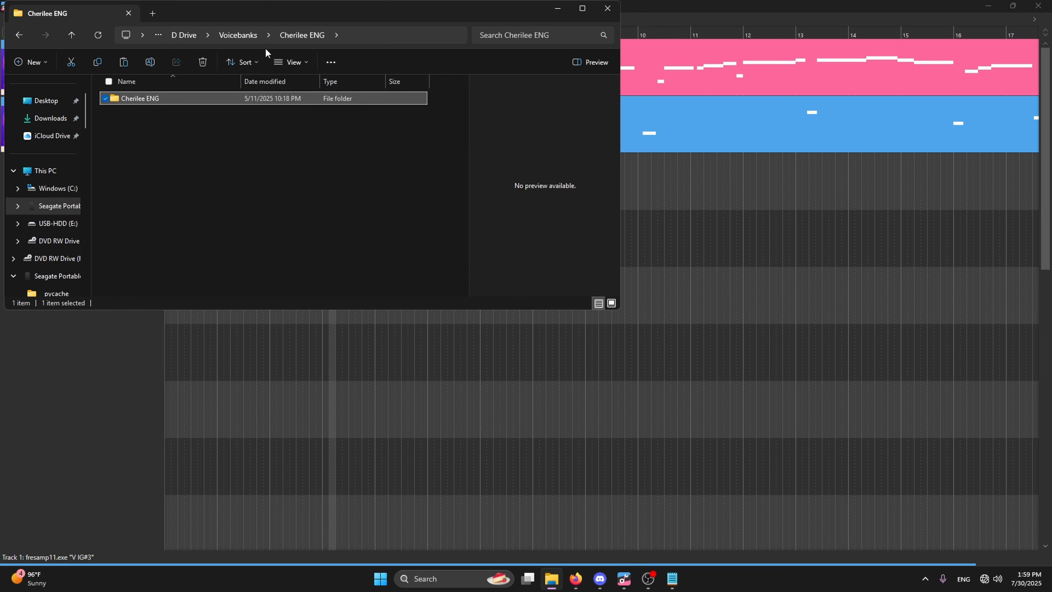
pyautogui.click(254, 36)
pyautogui.scroll(-3, 182, 194)
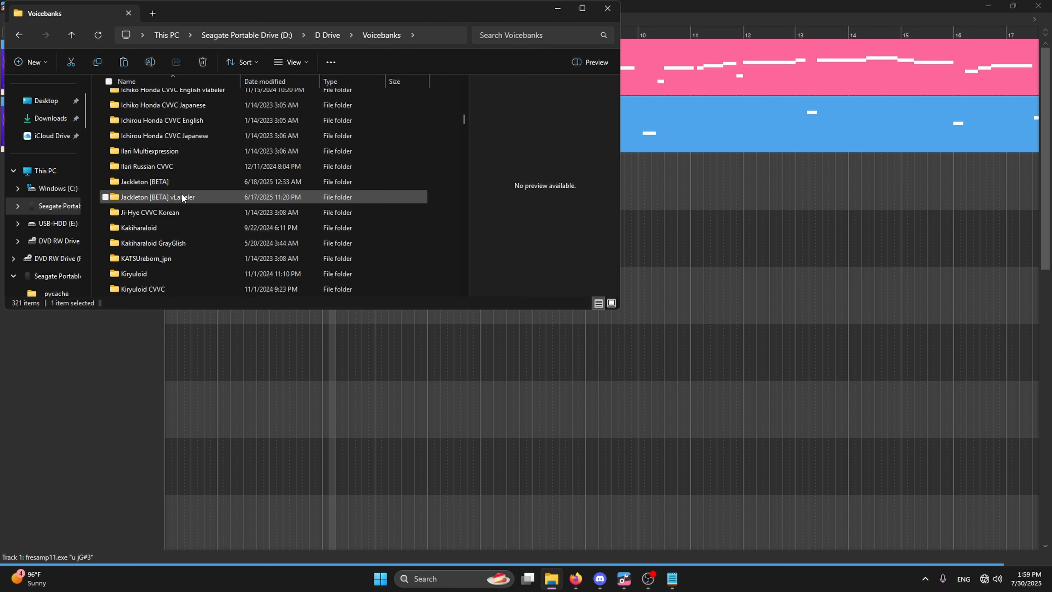
pyautogui.scroll(1, 188, 190)
pyautogui.doubleClick(194, 161)
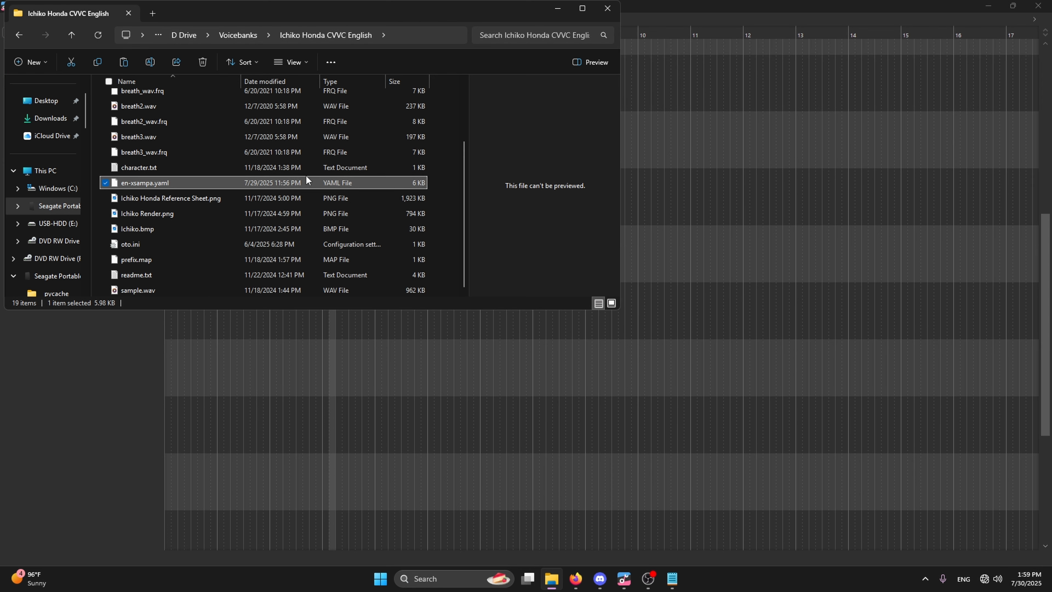
pyautogui.scroll(2, 306, 175)
pyautogui.scroll(-2, 401, 193)
# Return to OpenUtau and place the playback position just after the start of bar 4, at about 00:06.681.
pyautogui.click(659, 4)
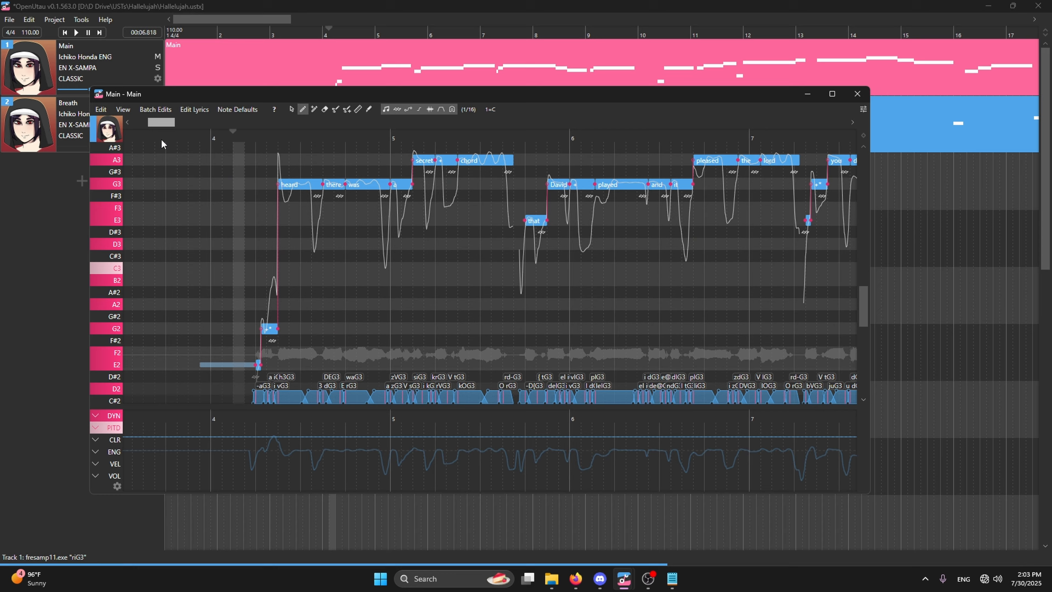
pyautogui.moveTo(162, 139)
pyautogui.mouseDown()
pyautogui.moveTo(175, 145)
pyautogui.moveTo(162, 146)
pyautogui.mouseUp()
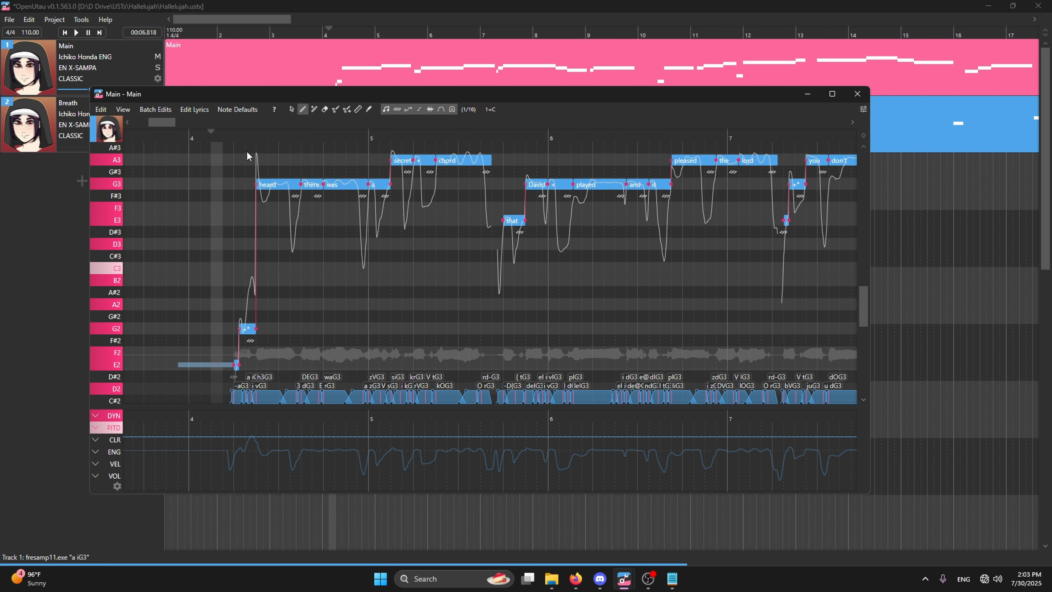
pyautogui.click(211, 138)
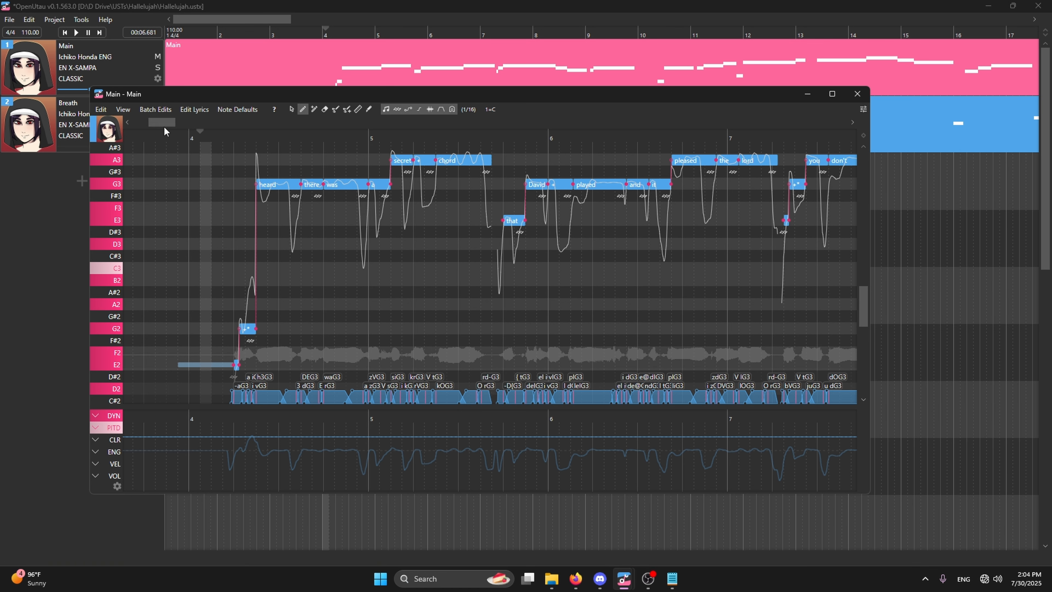
# View the Main part's notes around bar 4, switch to the arrangement window, and bring the Main piano roll back in front.
pyautogui.moveTo(149, 125); pyautogui.dragTo(235, 141)
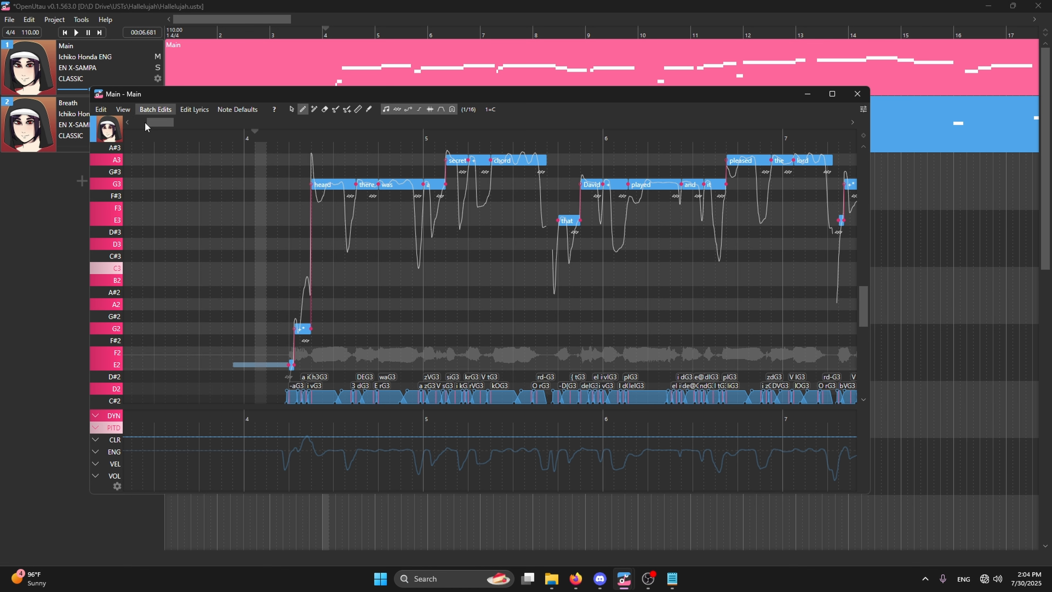
pyautogui.moveTo(150, 122); pyautogui.dragTo(160, 161)
pyautogui.click(279, 10)
pyautogui.moveTo(625, 584)
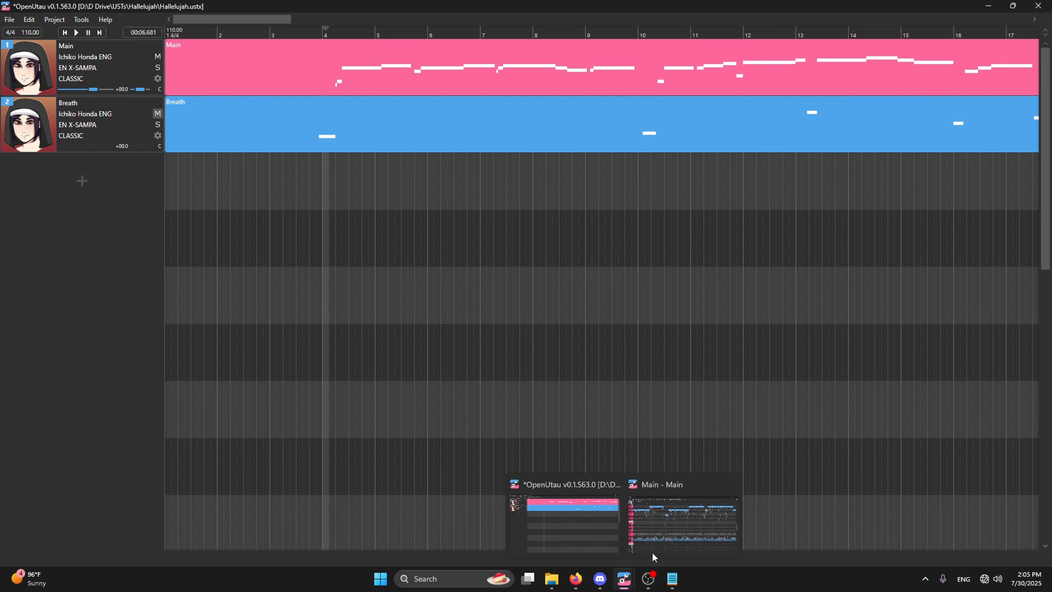
pyautogui.click(664, 537)
pyautogui.click(610, 556)
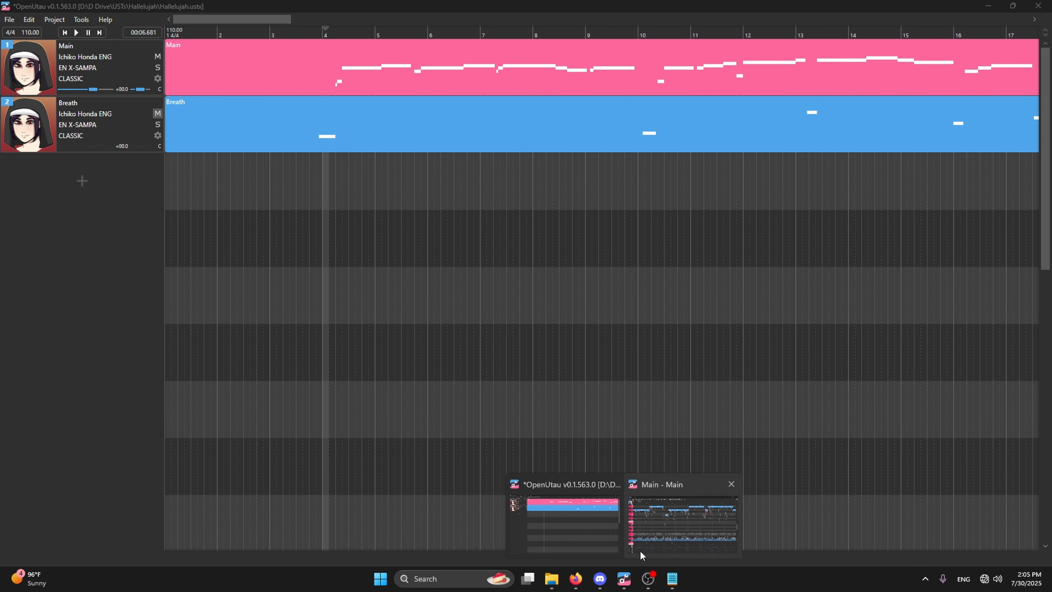
pyautogui.click(639, 551)
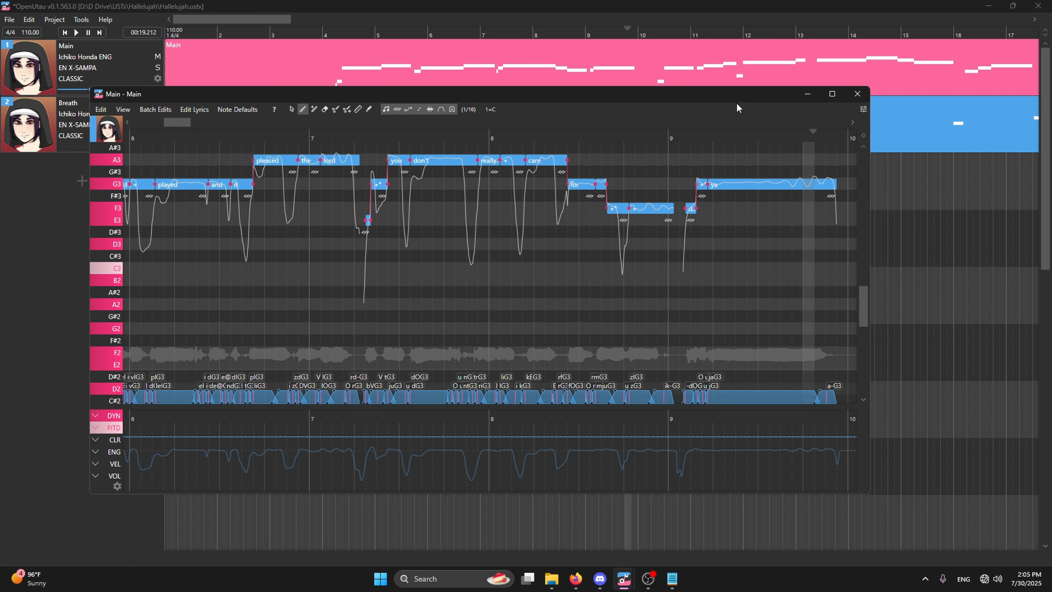
# Return to the opening phrase in the Main piano roll and place the playback position just before bar 4 for listening.
pyautogui.moveTo(186, 124); pyautogui.dragTo(174, 134)
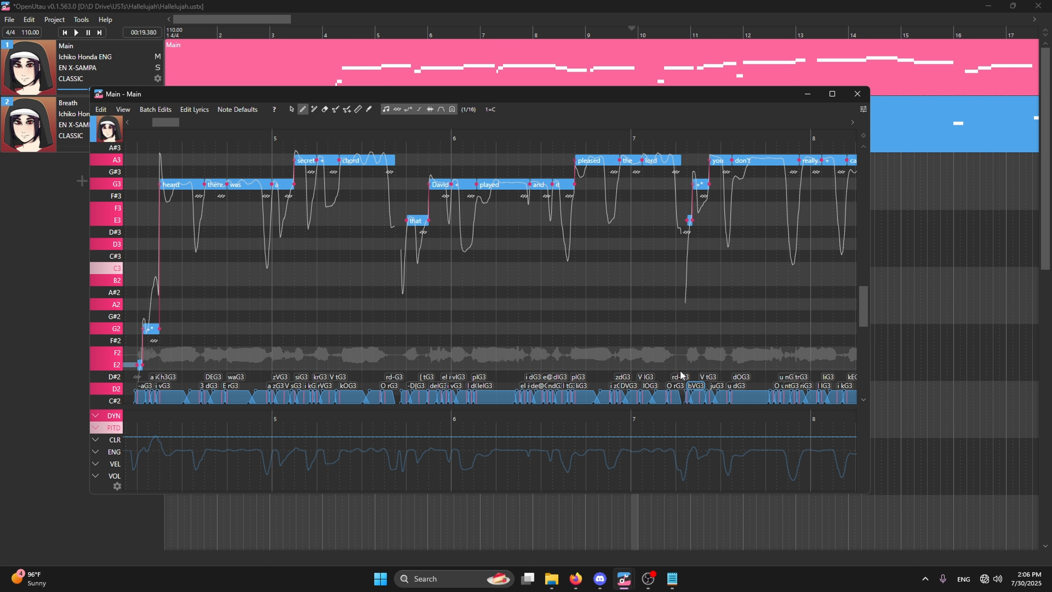
pyautogui.moveTo(178, 122)
pyautogui.mouseDown()
pyautogui.moveTo(167, 125)
pyautogui.moveTo(187, 129)
pyautogui.moveTo(173, 129)
pyautogui.mouseUp()
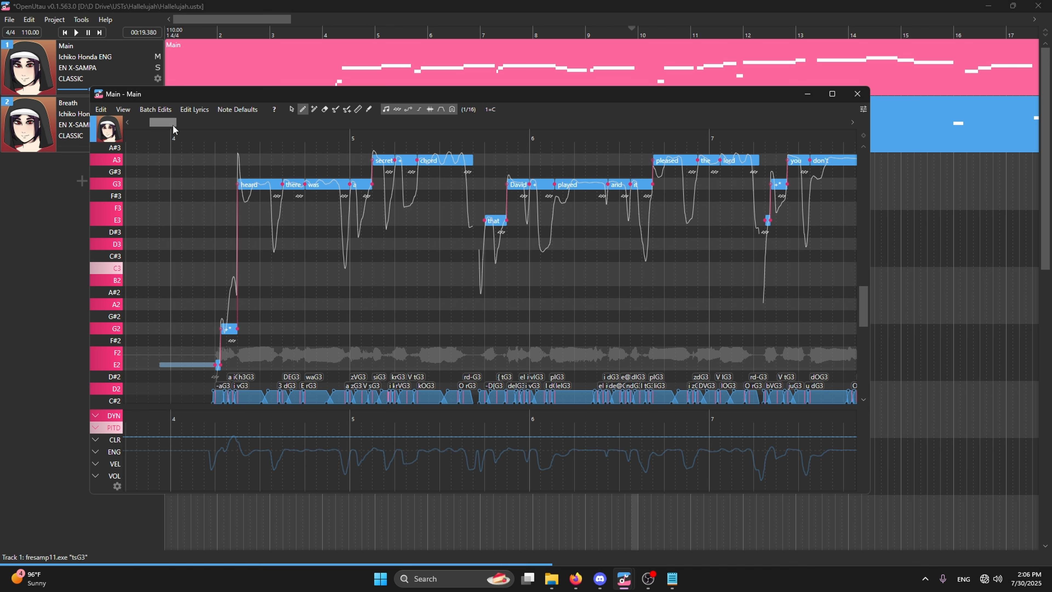
pyautogui.click(168, 137)
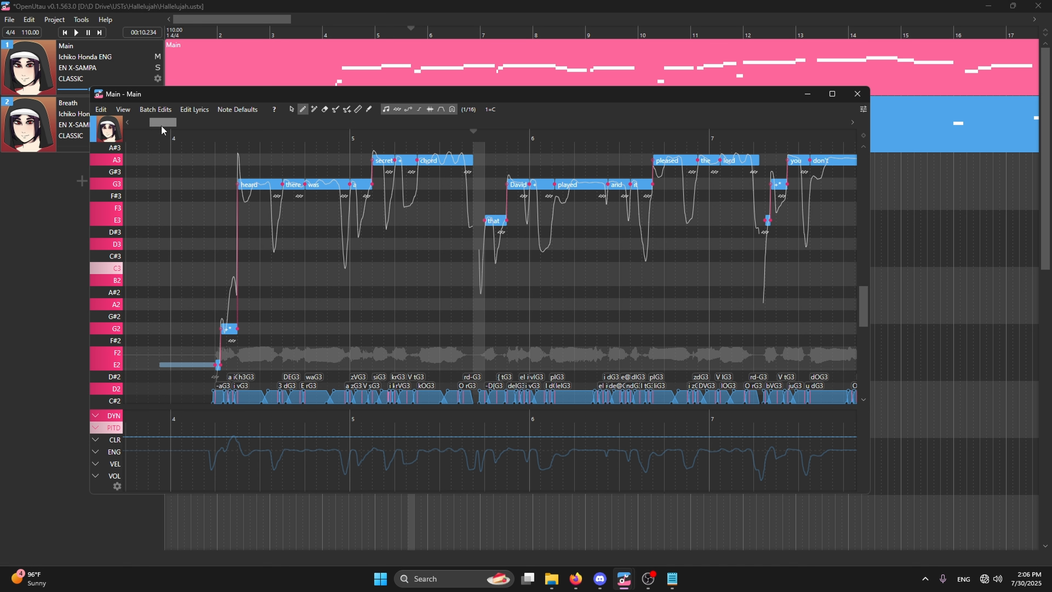
# Place the playback position at the start of bar 4, at about 00:06.545, and review the phonemes from bar 4 to bar 8.
pyautogui.moveTo(166, 125)
pyautogui.mouseDown()
pyautogui.moveTo(192, 131)
pyautogui.moveTo(164, 137)
pyautogui.mouseUp()
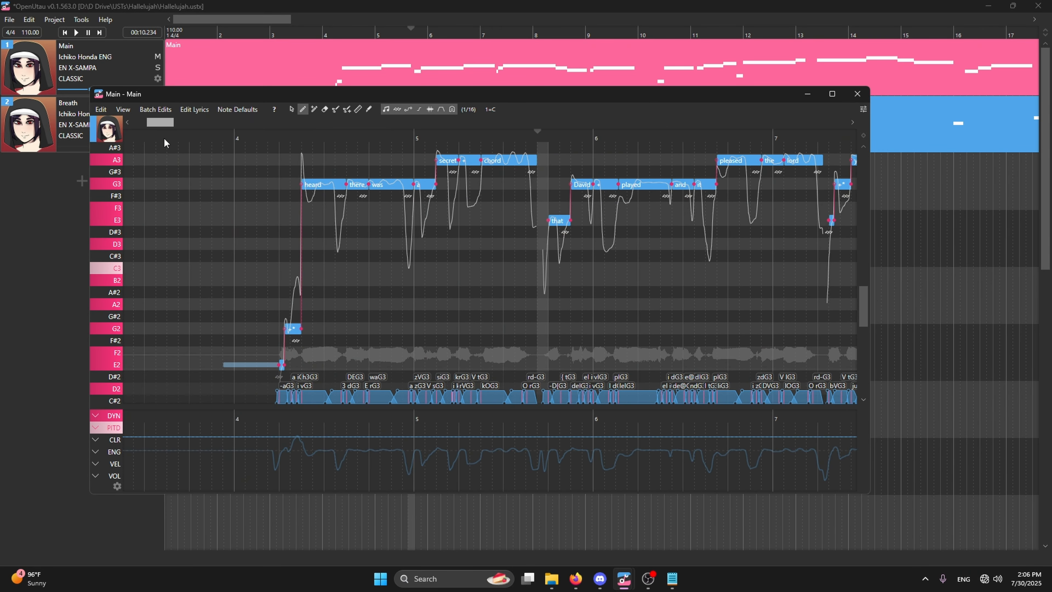
pyautogui.click(241, 133)
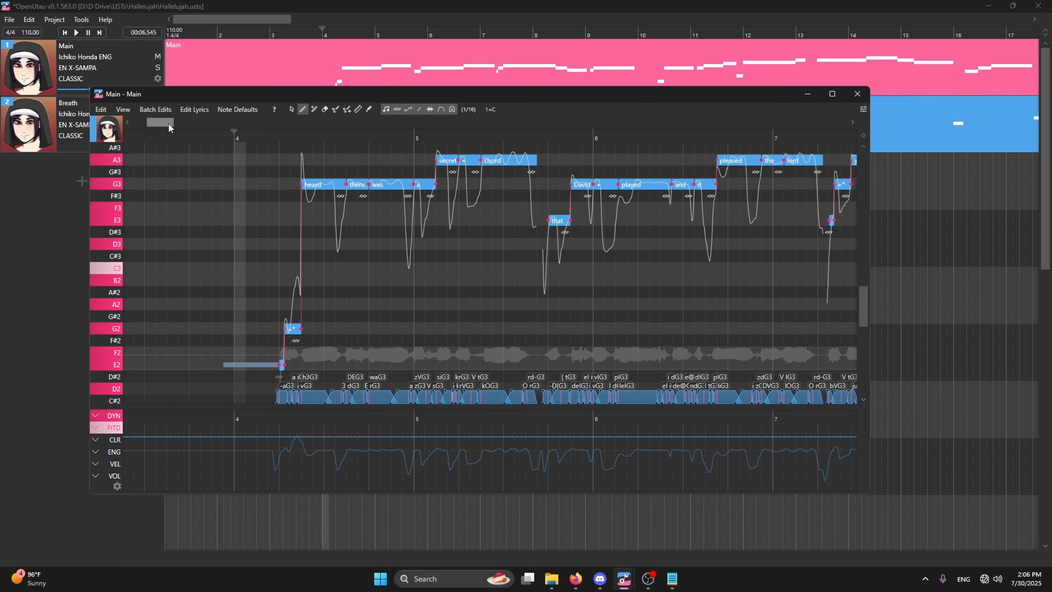
pyautogui.moveTo(169, 124); pyautogui.dragTo(166, 150)
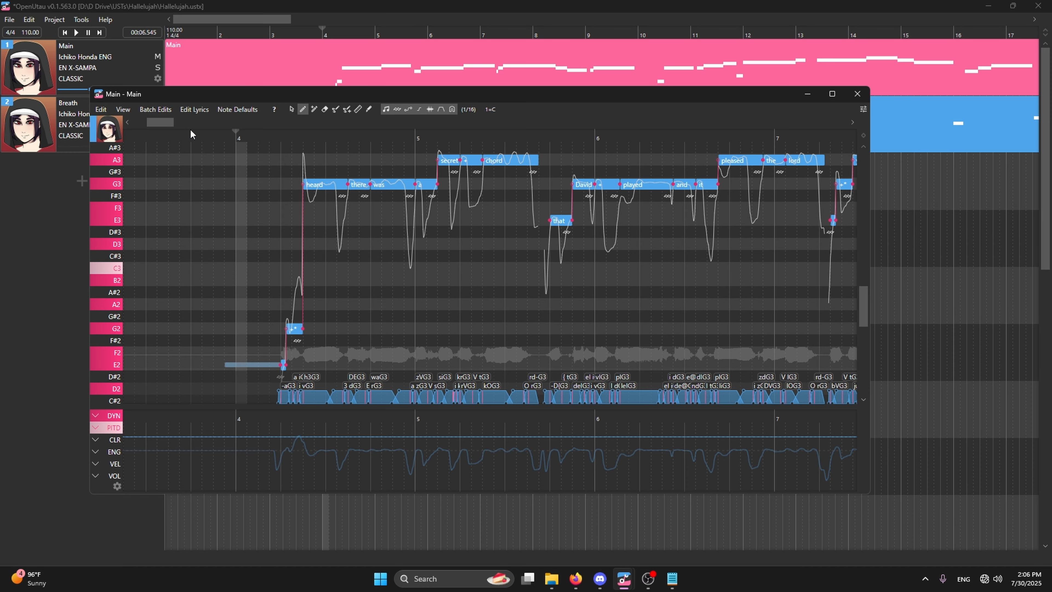
pyautogui.moveTo(167, 123); pyautogui.dragTo(172, 132)
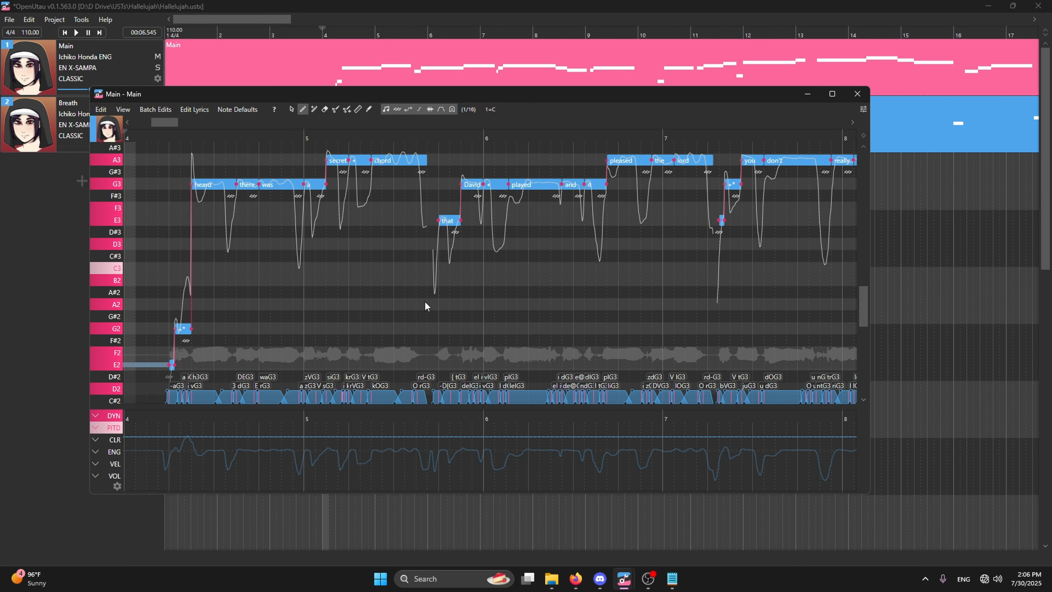